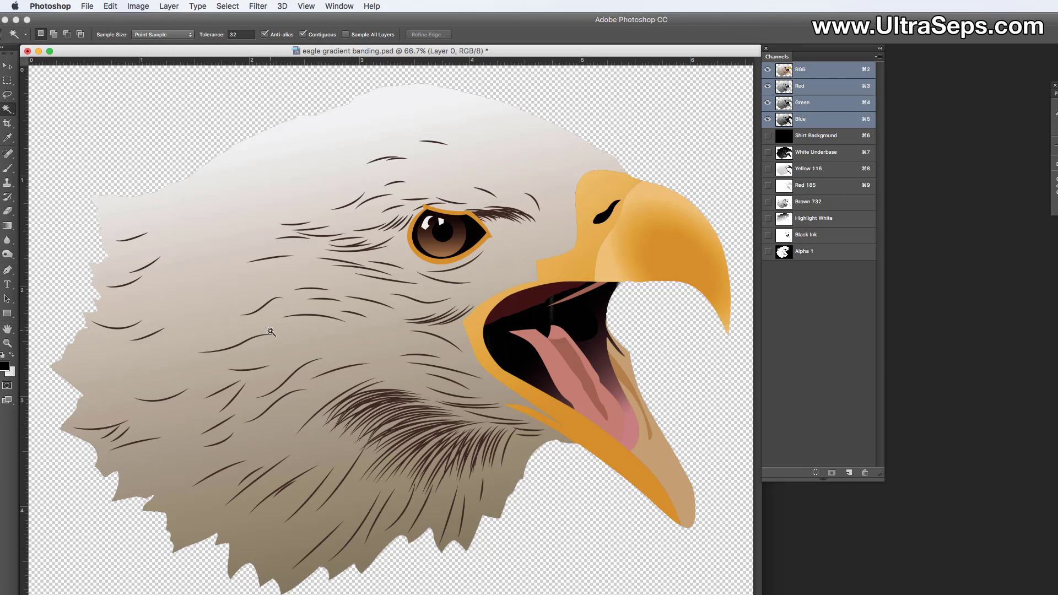
Zoom in on the Highlight White and Brown 732 channels to check their gradients for banding.
click(831, 226)
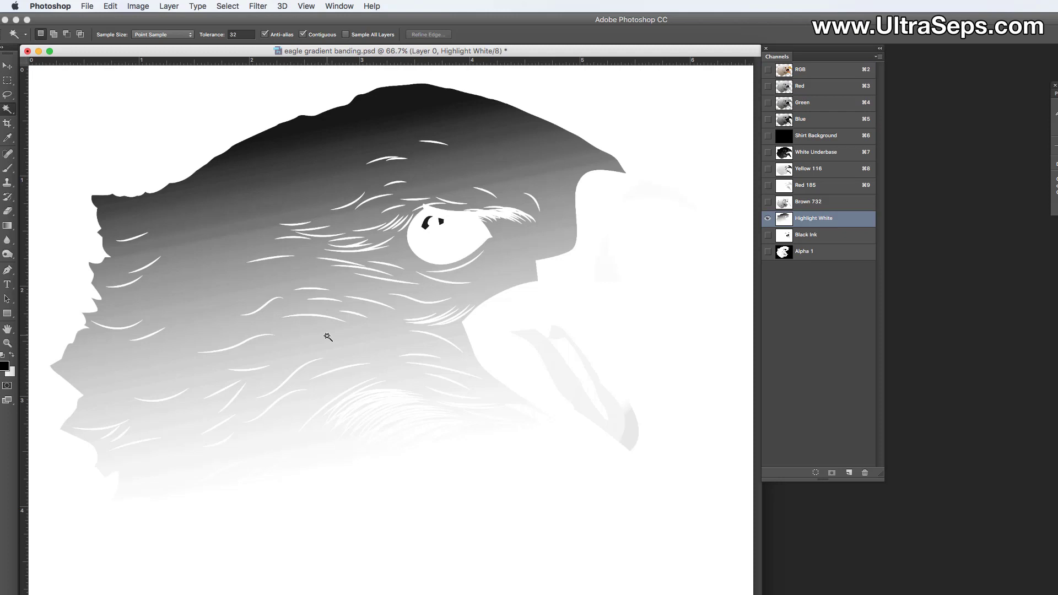
key(super+plus)
key(super+plus)
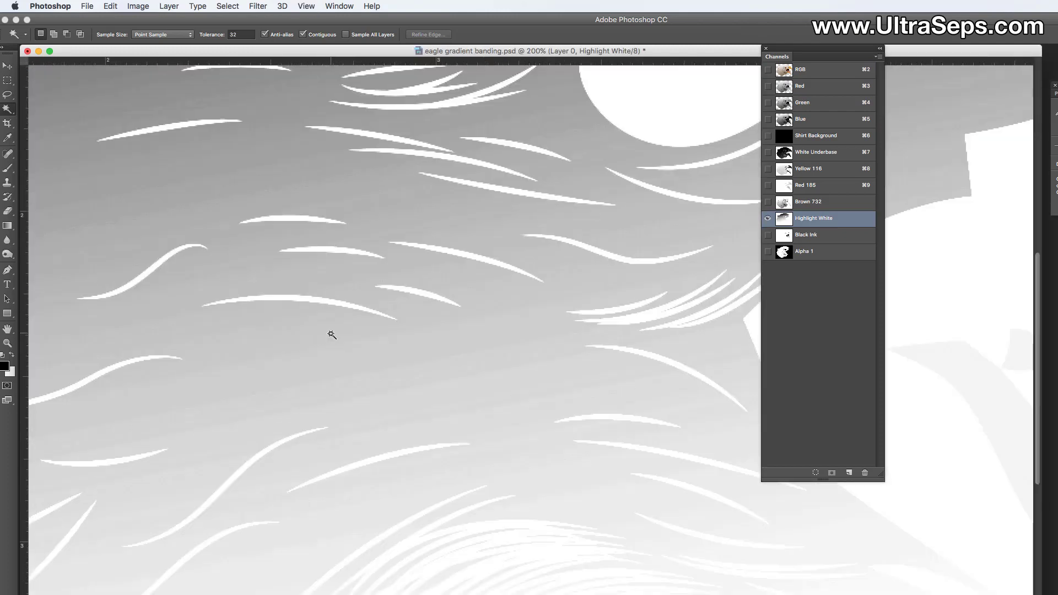
click(836, 207)
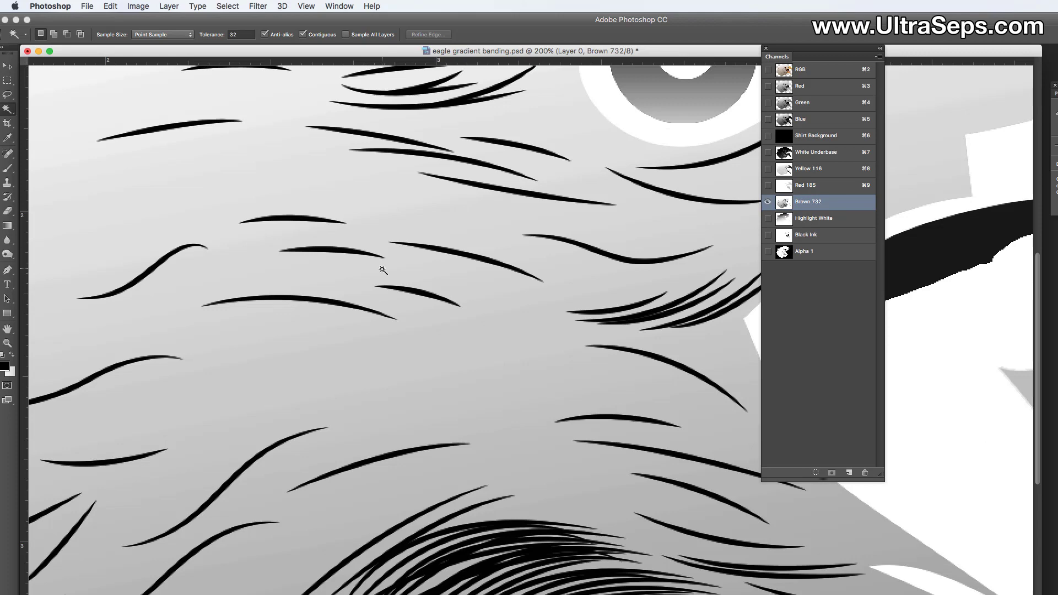
Zoom back out and display Shirt Background together with all the spot channels.
key(super+minus)
key(super+minus)
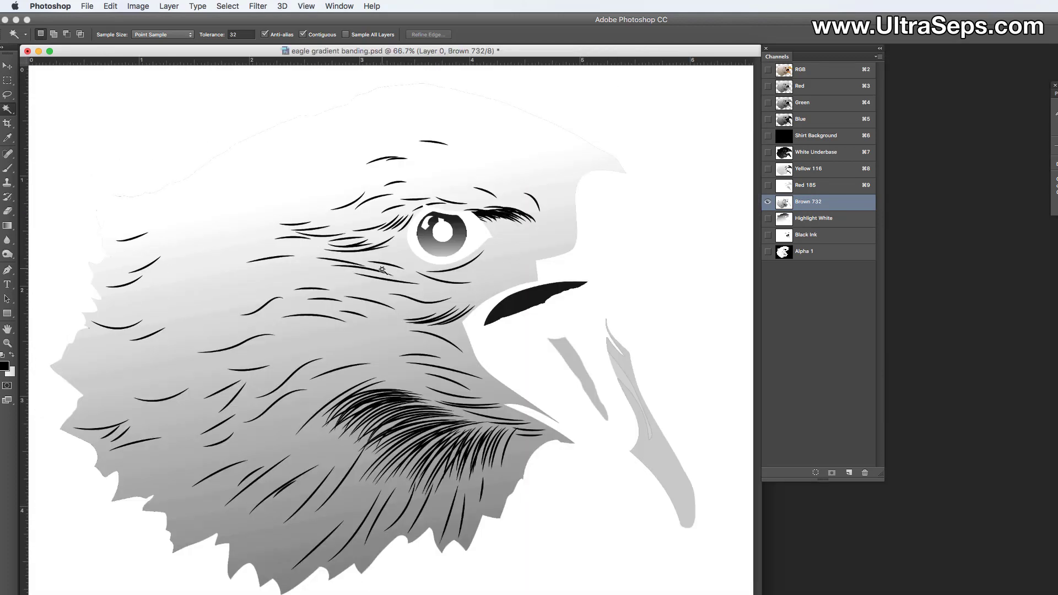
click(822, 142)
drag(767, 152, 768, 238)
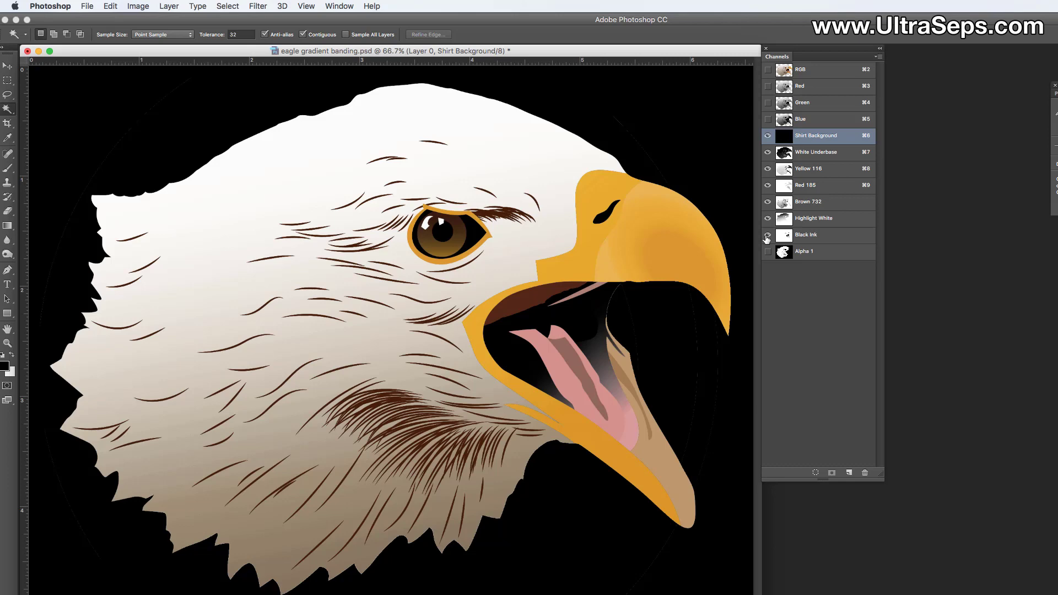
Review the Alpha 1, Brown 732 and Highlight White channels, then return to the RGB composite.
click(843, 252)
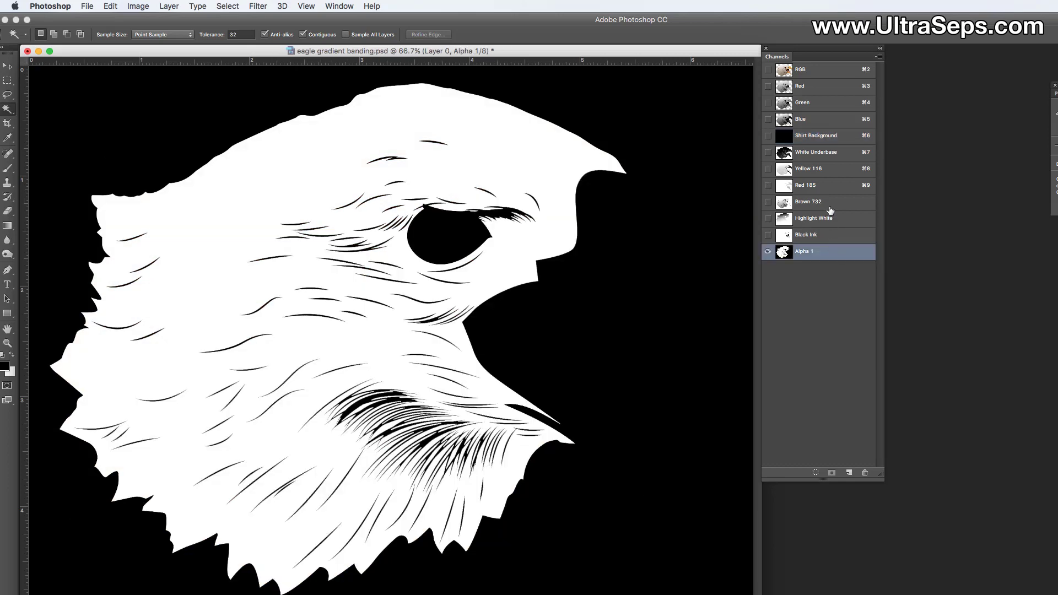
click(829, 205)
click(819, 222)
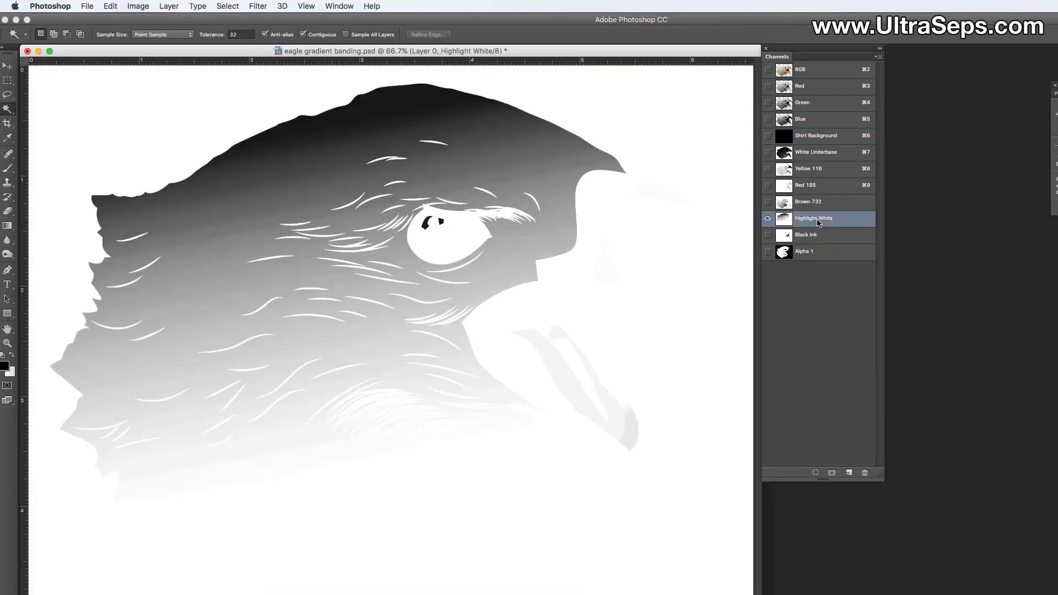
click(841, 76)
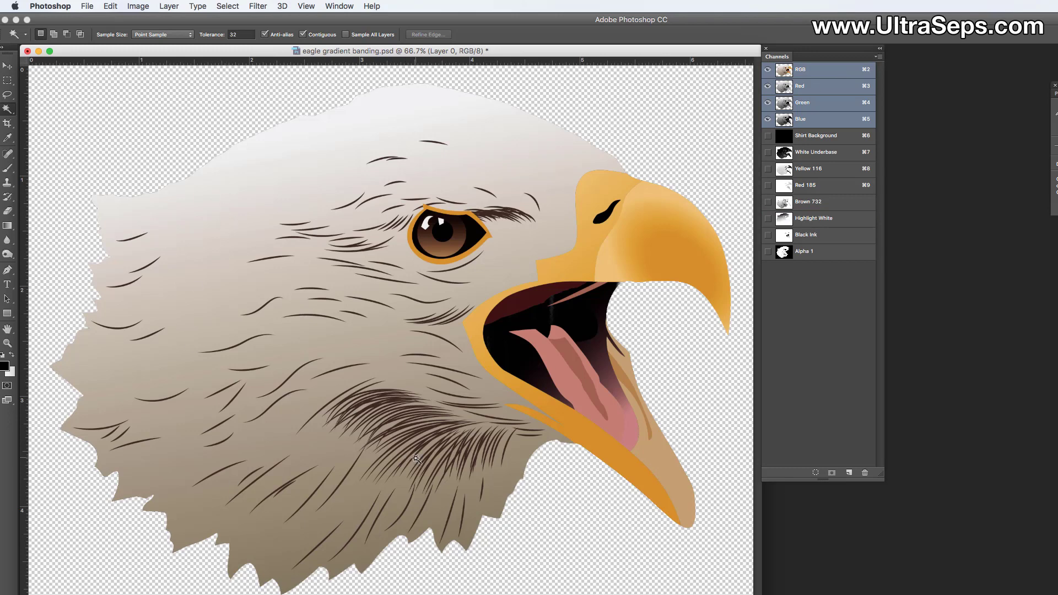
Try a Magic Wand selection of the head gradient, deselect it, and view the Alpha 1 mask.
click(295, 158)
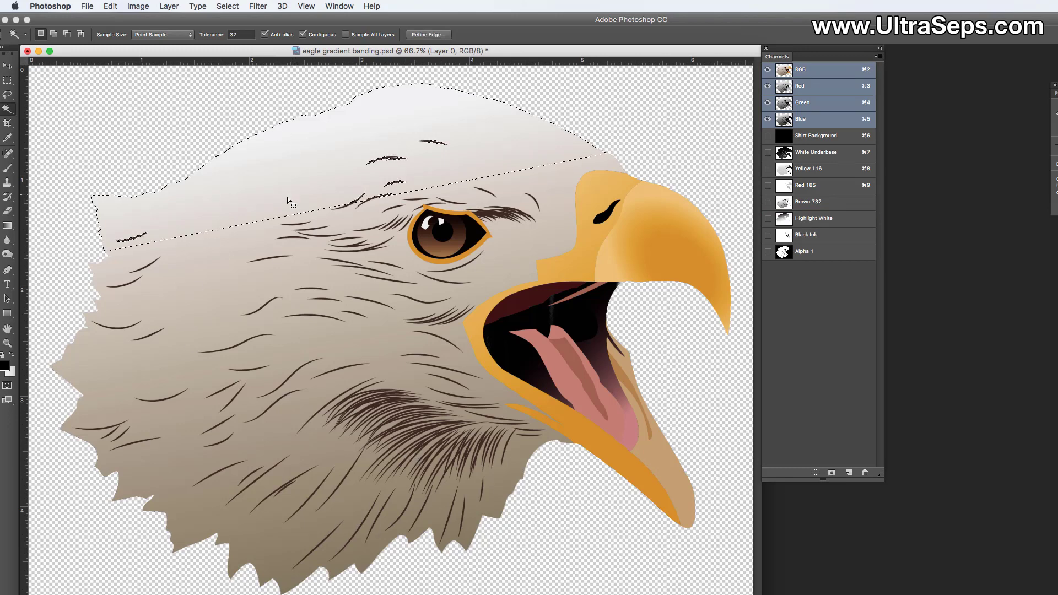
shift+click(208, 284)
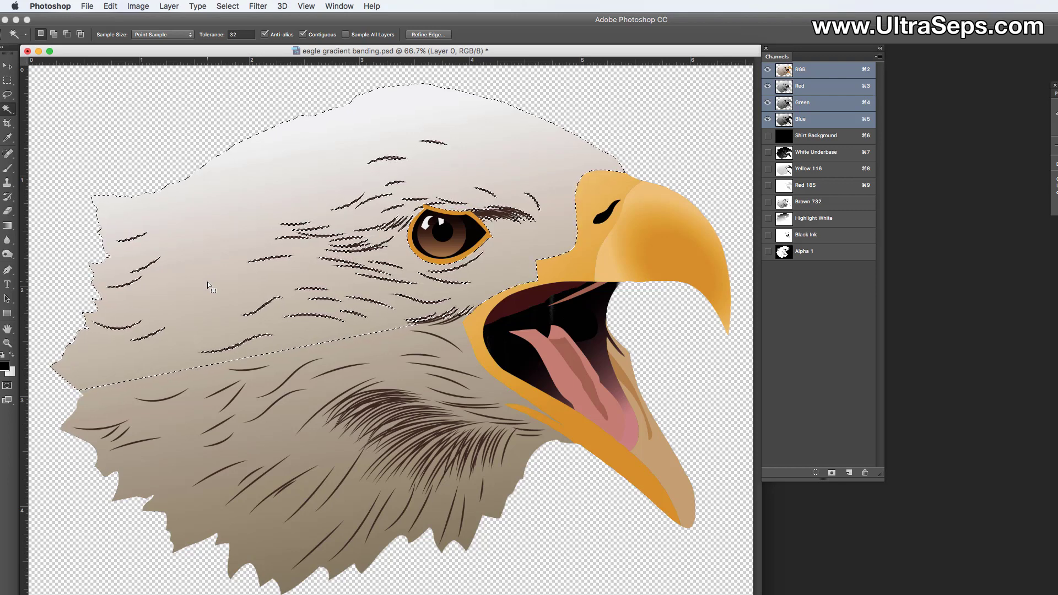
key(super+d)
click(821, 255)
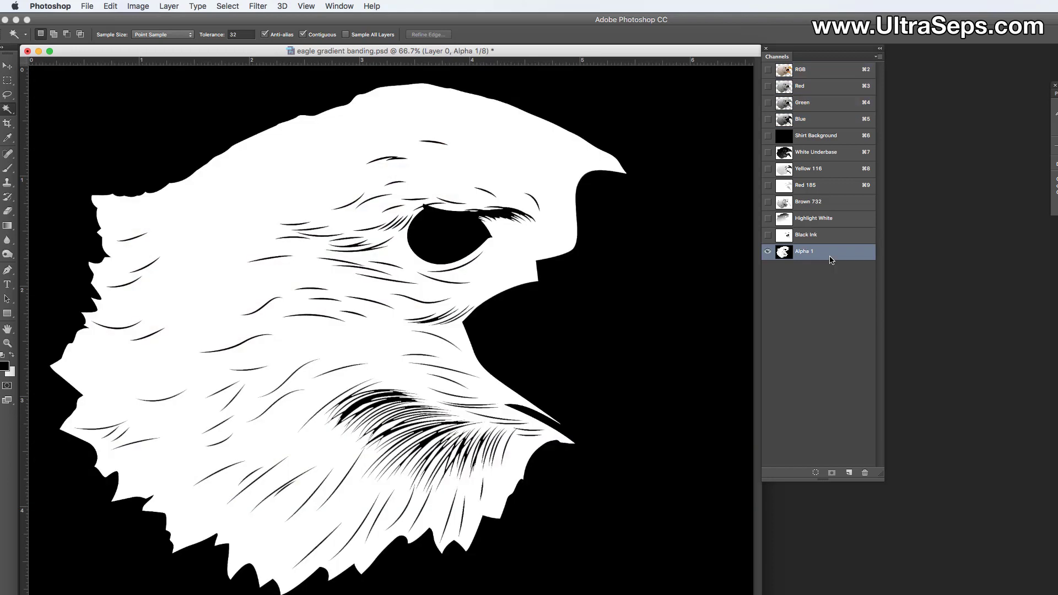
Load the Alpha 1 mask as a selection and target the Highlight White channel.
drag(860, 261, 859, 260)
super+click(859, 261)
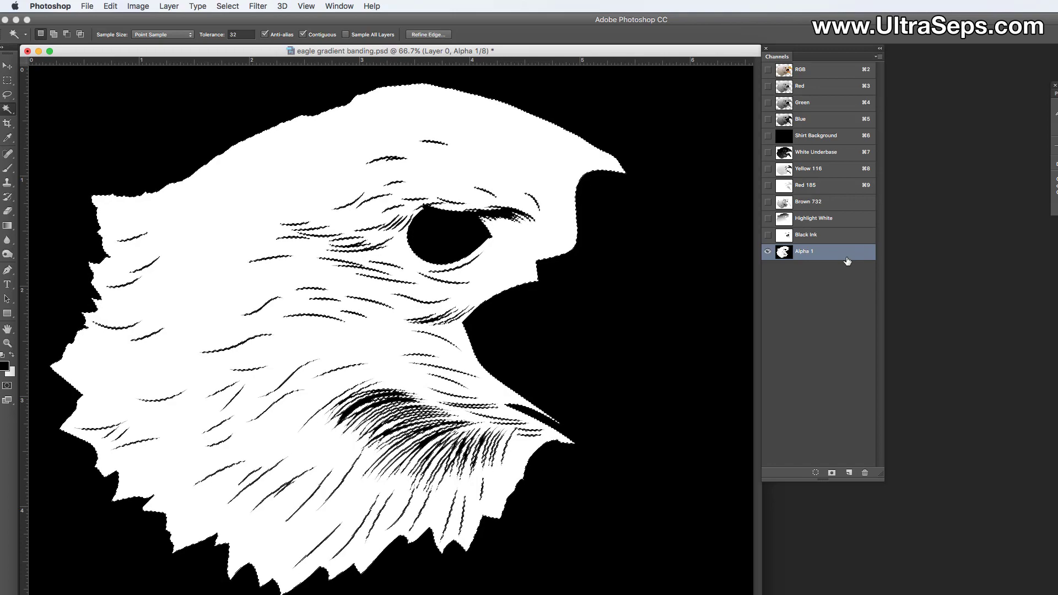
click(846, 221)
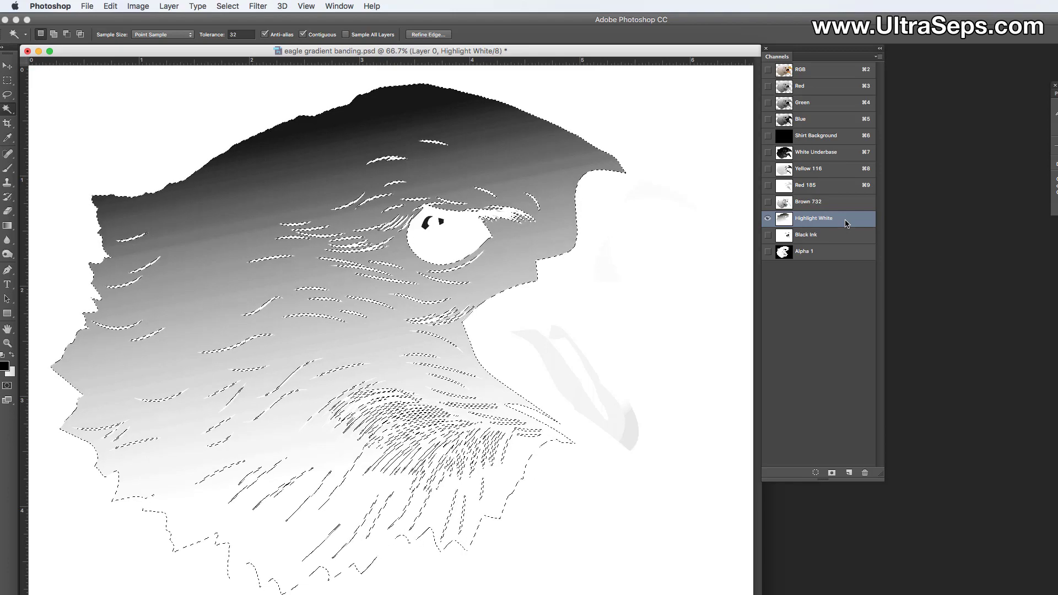
Apply Add Noise at 10% Uniform to the Highlight White selection, comparing the preview at 100% zoom.
click(267, 7)
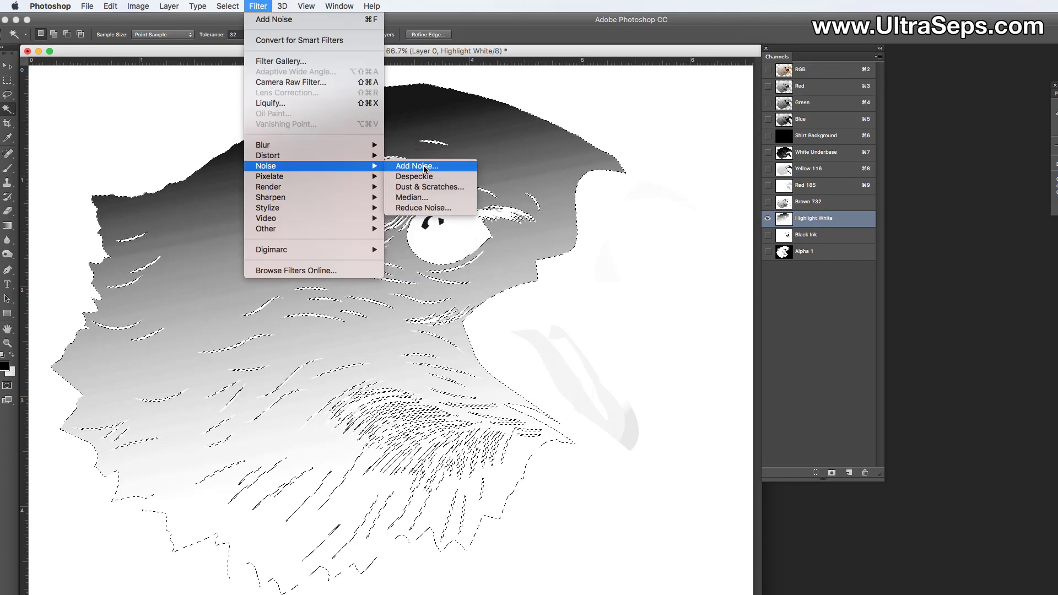
click(418, 166)
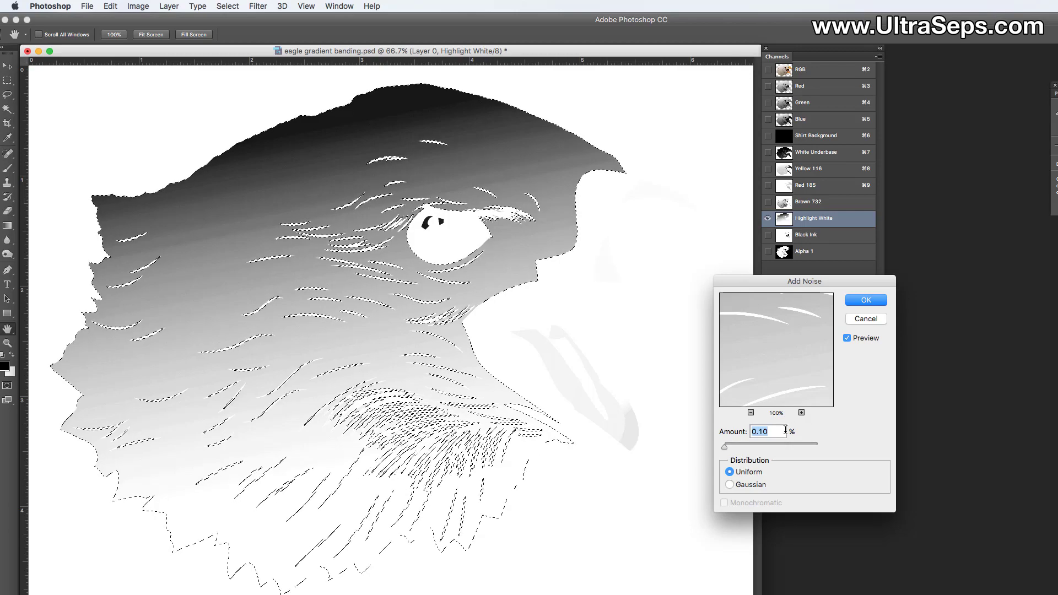
key(super+1)
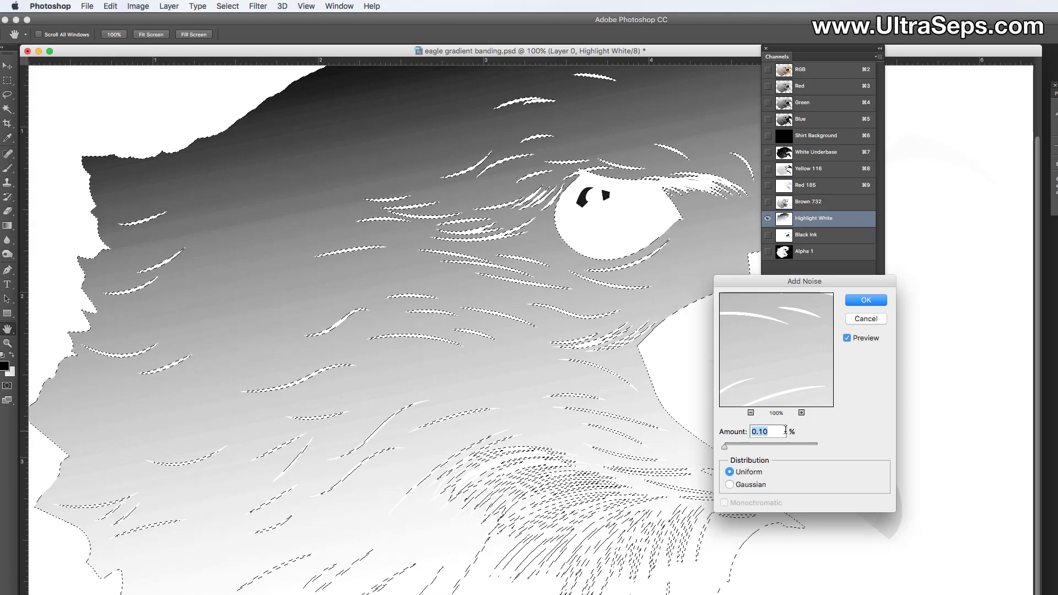
text(5)
click(847, 338)
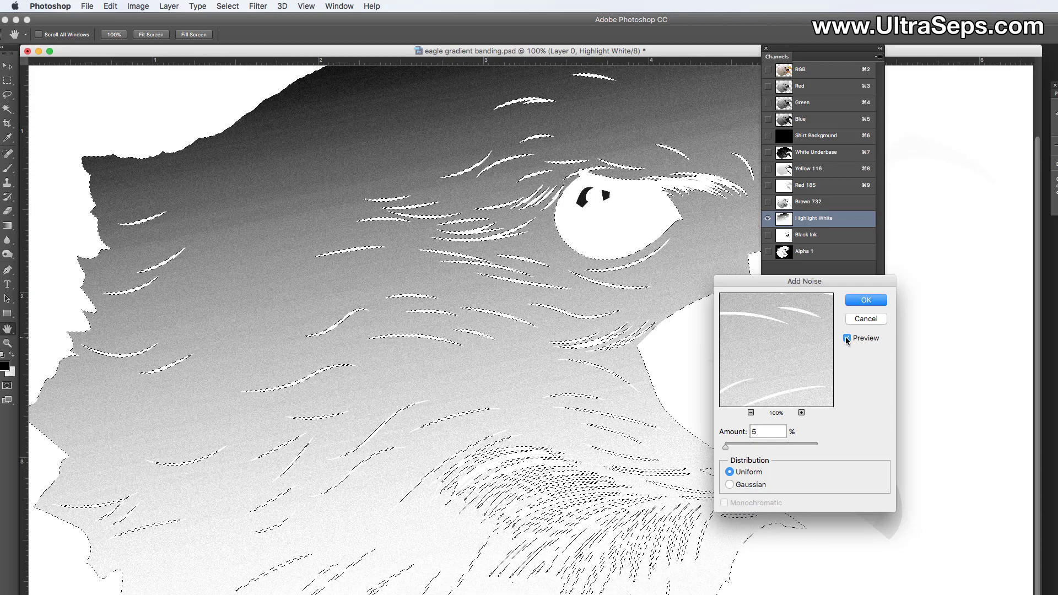
click(847, 339)
click(847, 338)
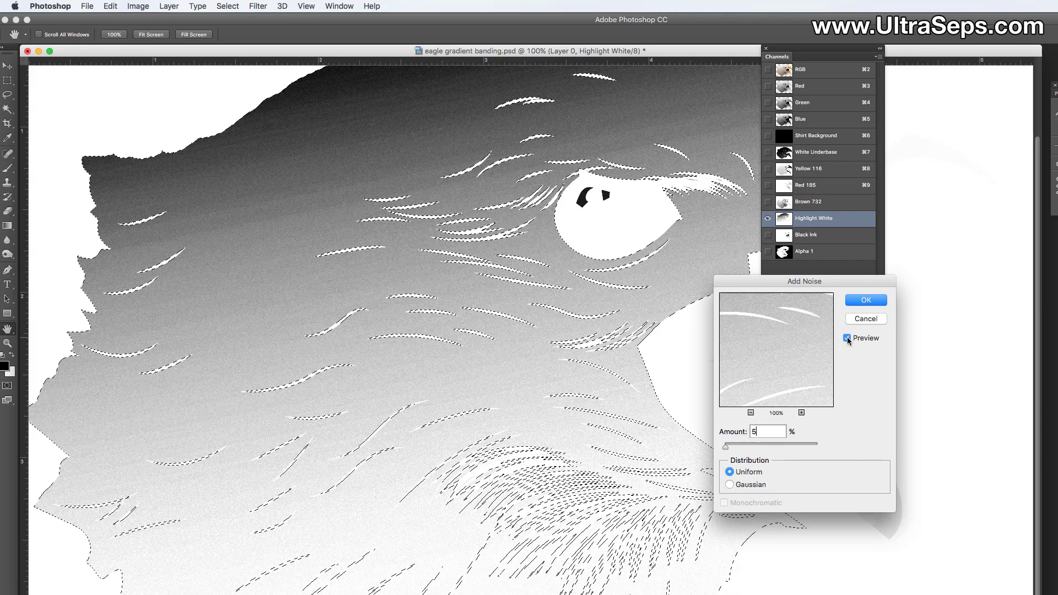
drag(764, 433, 716, 432)
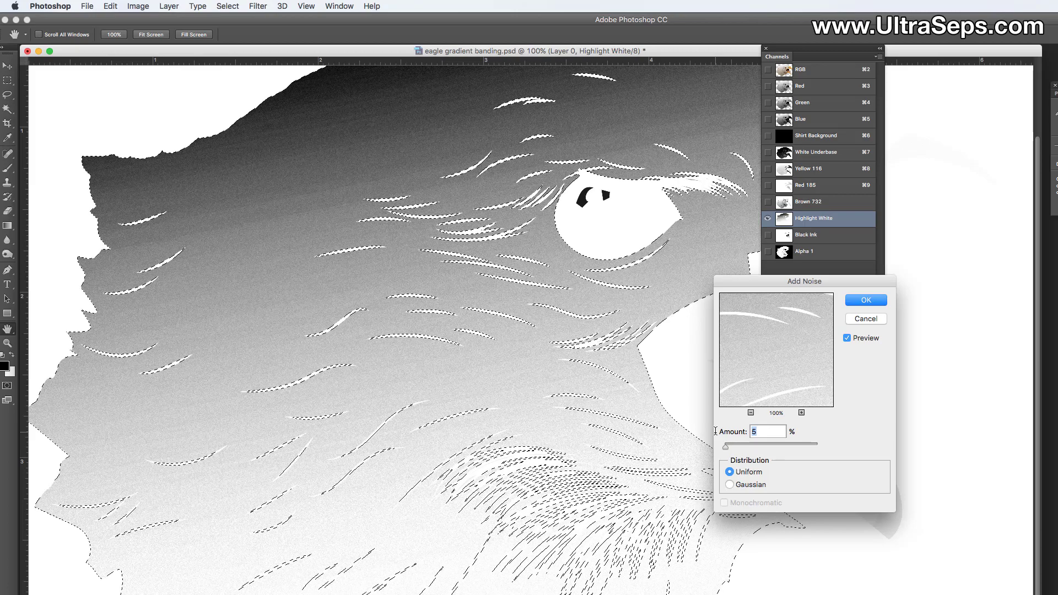
text(10)
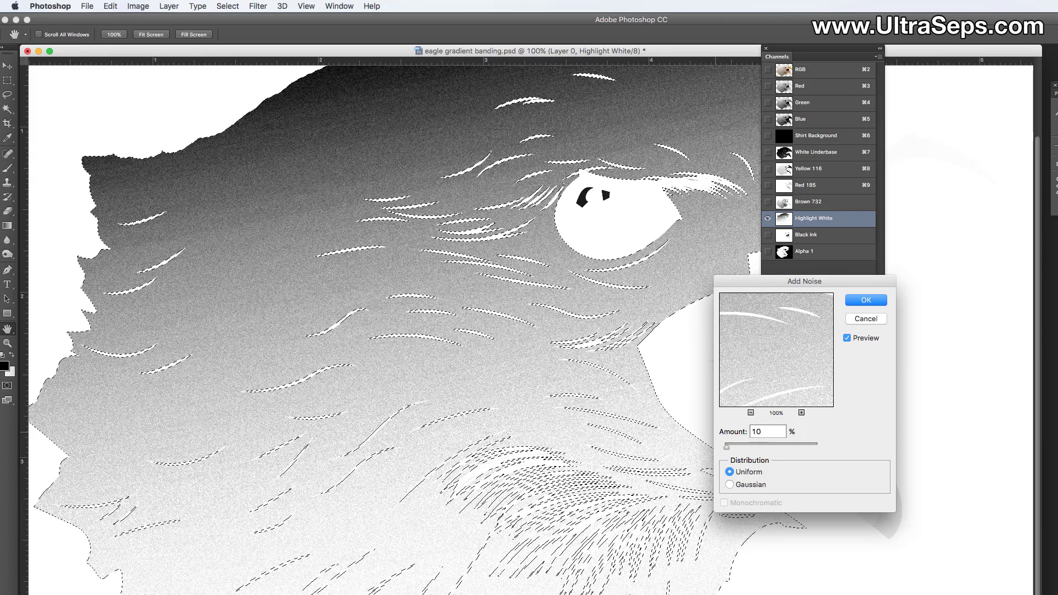
click(880, 300)
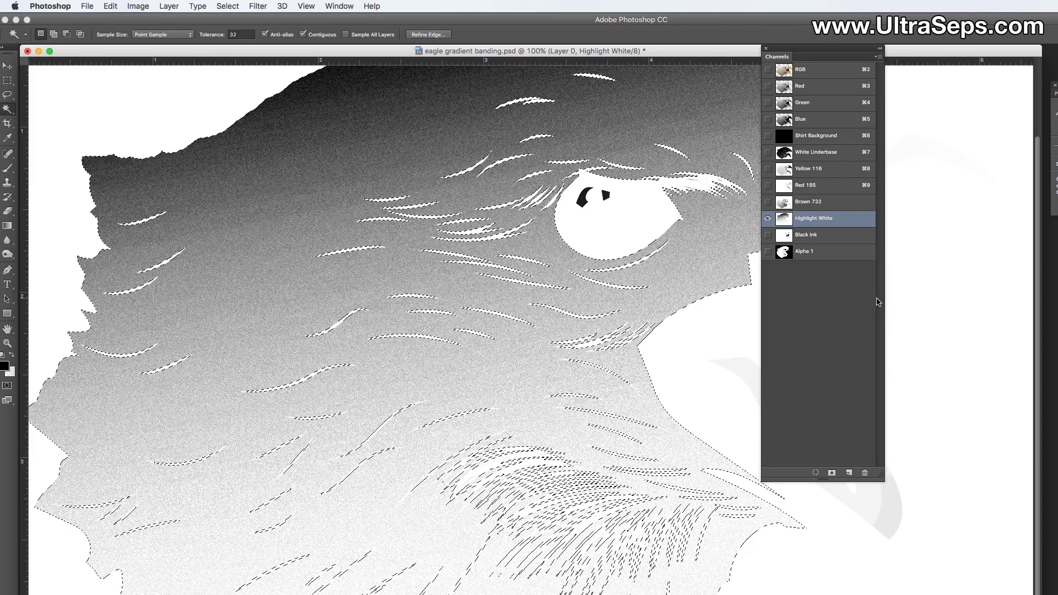
Deselect and inspect the Highlight White noise grain at 200%, then fit the eagle on screen.
key(super+equal)
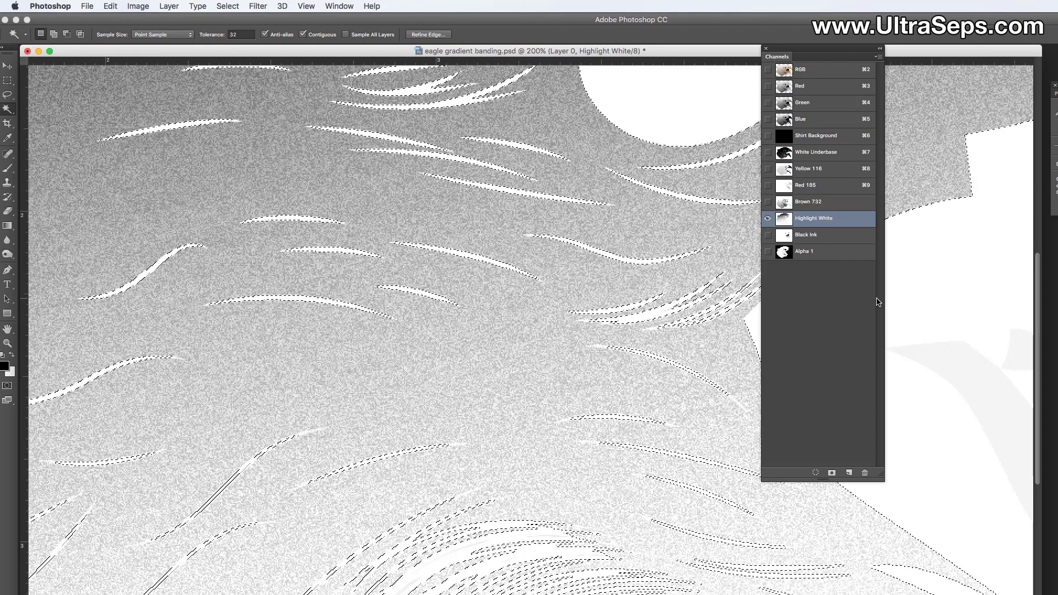
key(super+d)
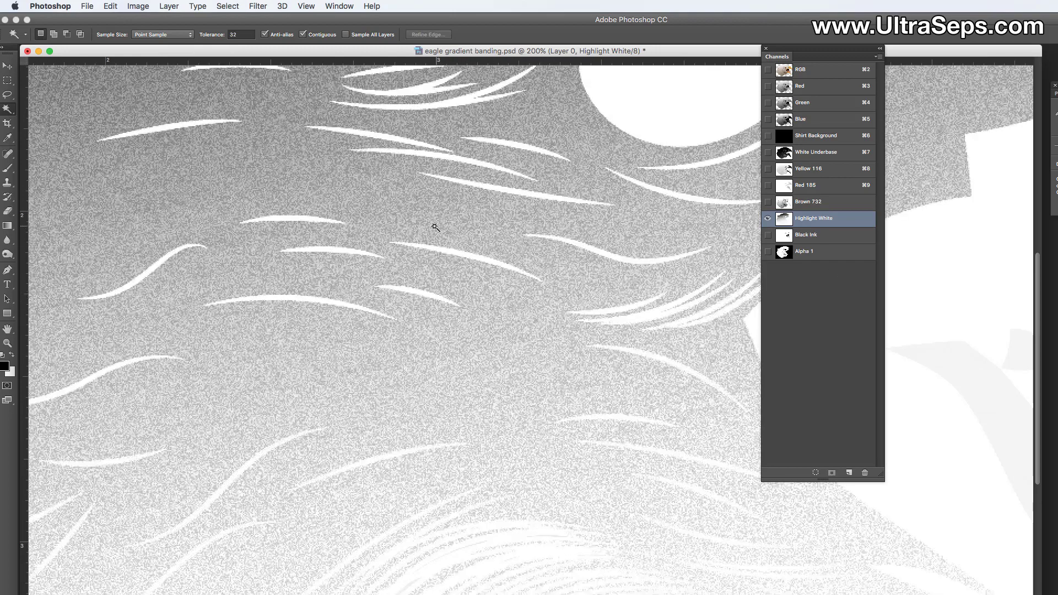
scroll(435, 227, up, 10)
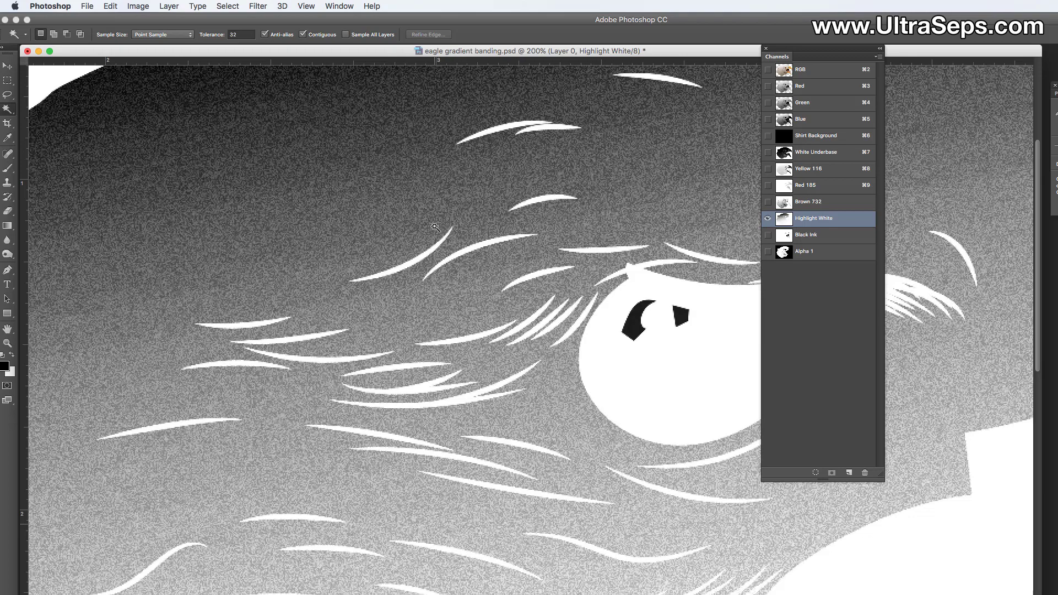
key(super+0)
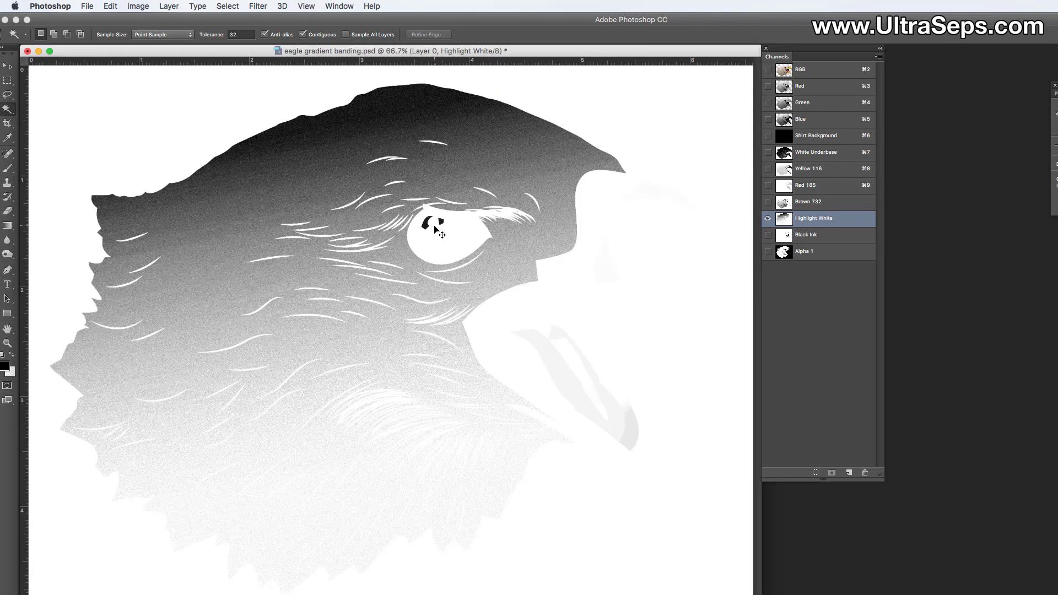
Load Alpha 1 as a selection on Brown 732, add 10% Uniform noise, then deselect.
click(860, 204)
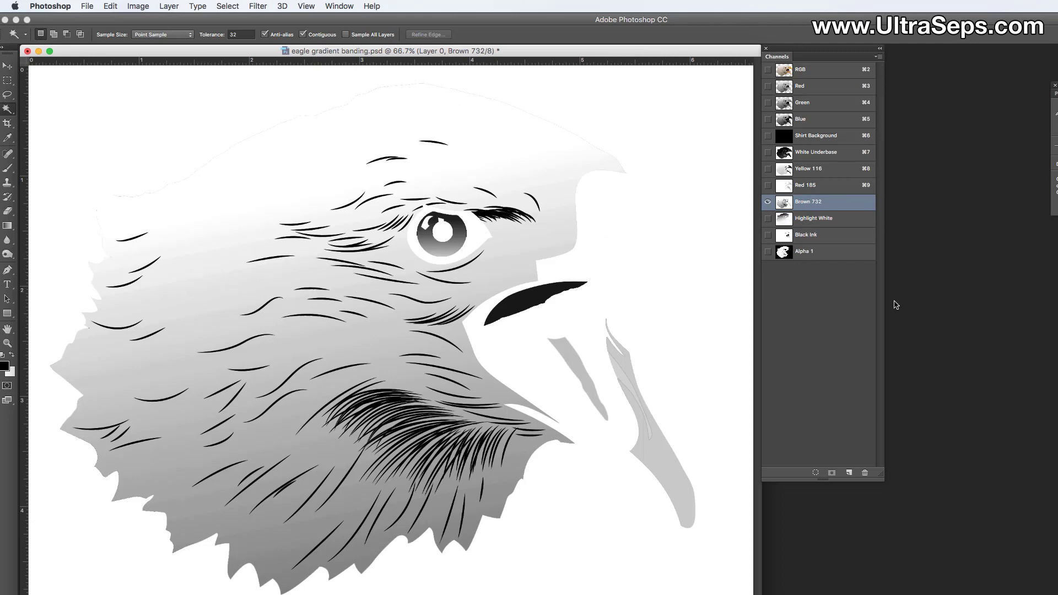
super+click(837, 252)
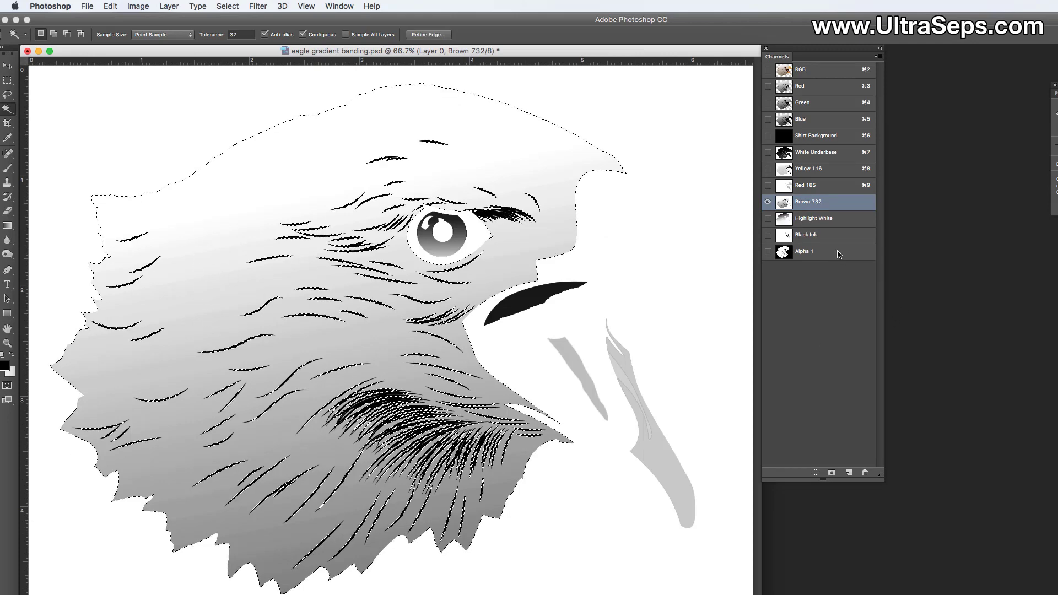
click(257, 7)
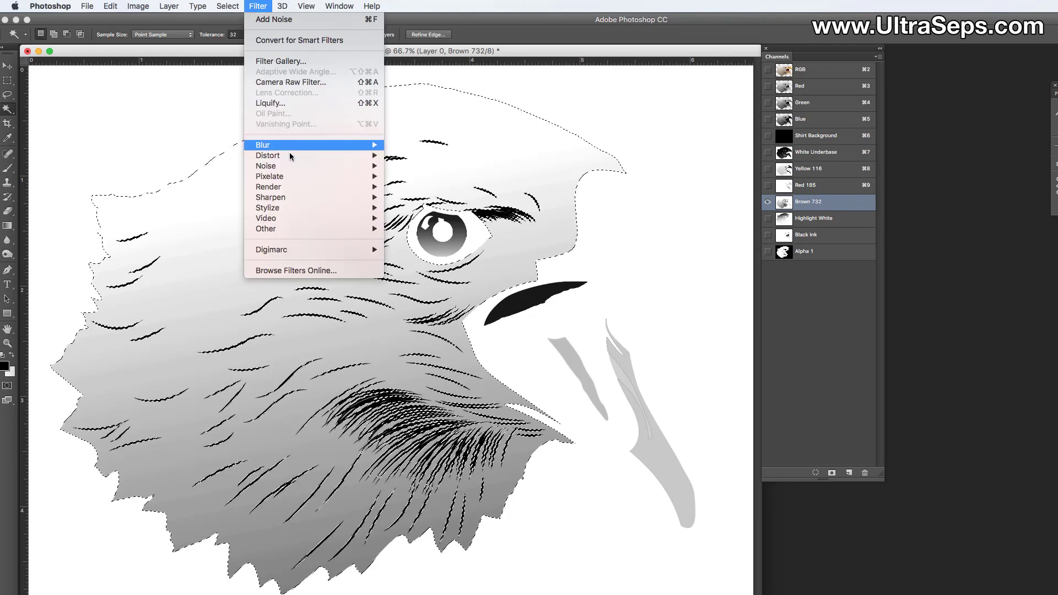
mouse_move(288, 167)
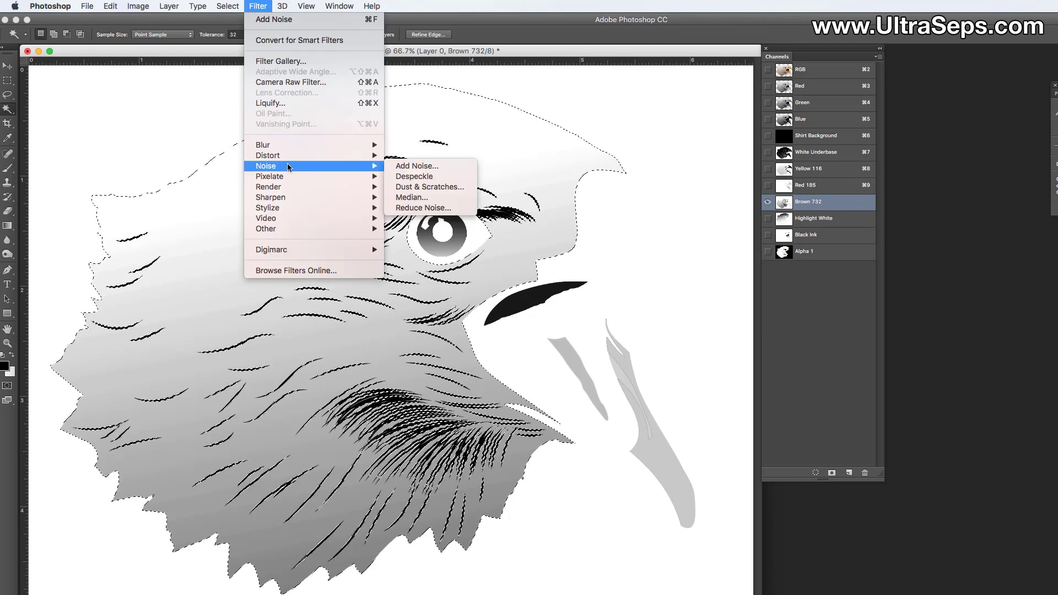
click(419, 167)
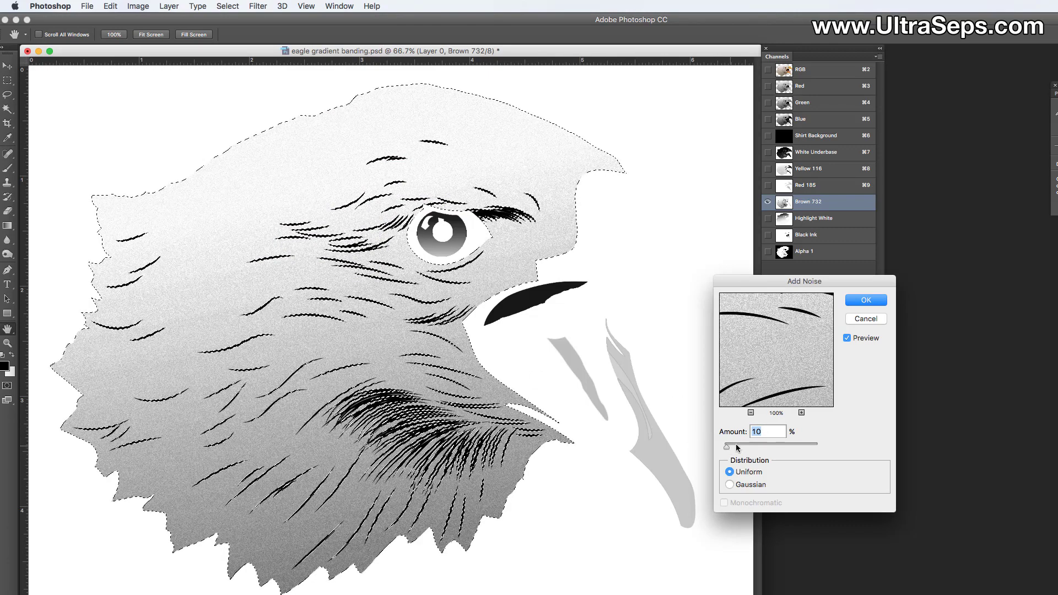
click(863, 302)
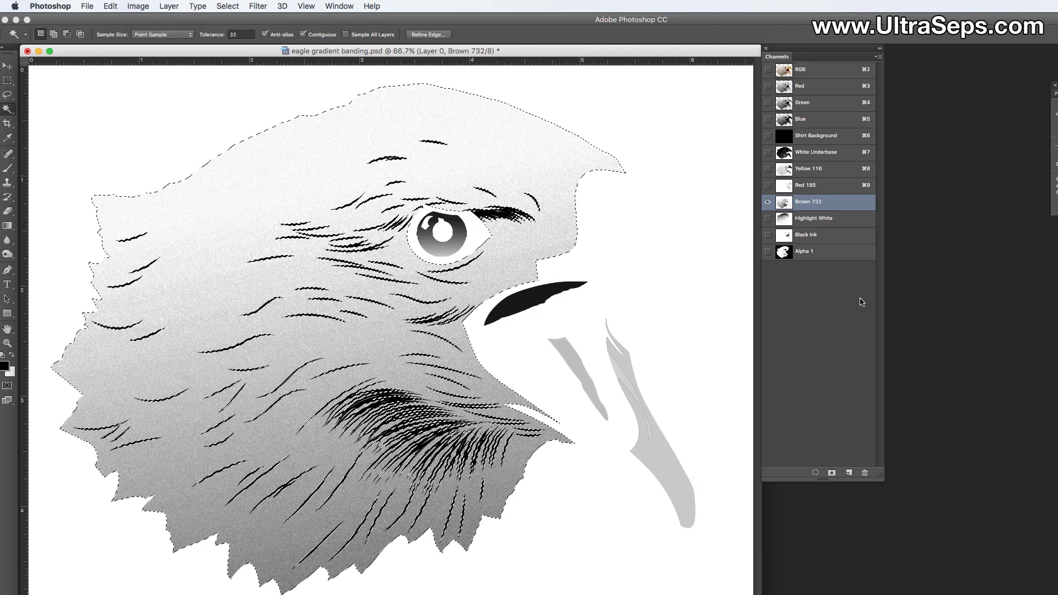
key(super+d)
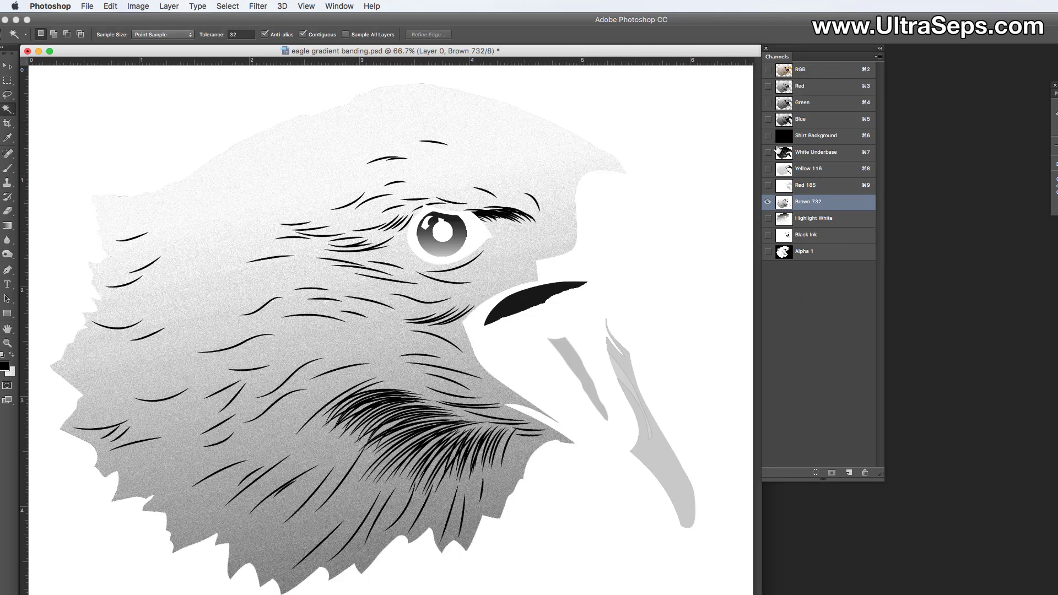
Turn on visibility for every channel from Shirt Background to Highlight White.
drag(769, 139, 768, 237)
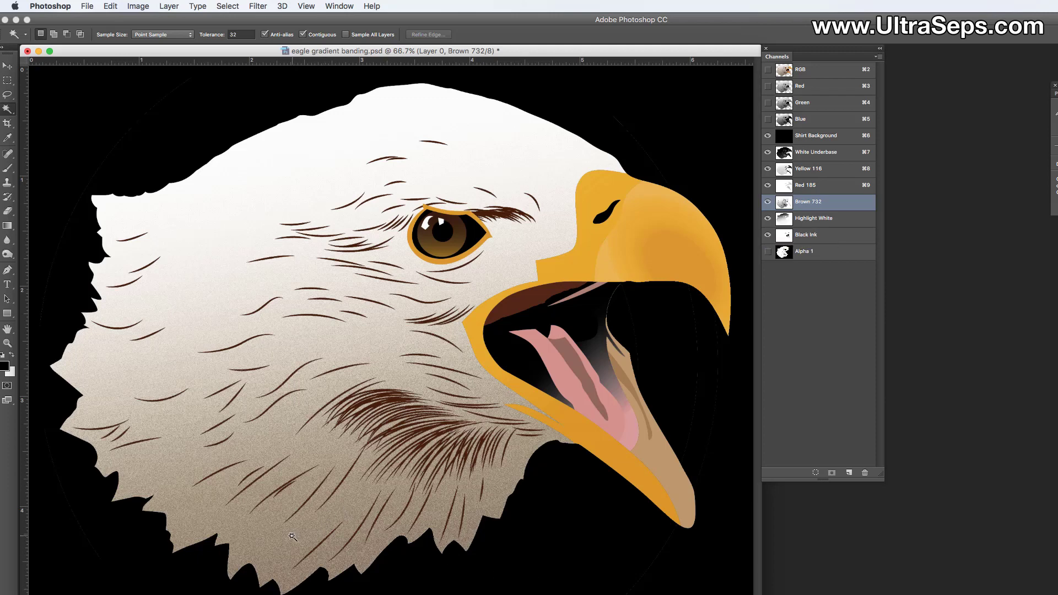